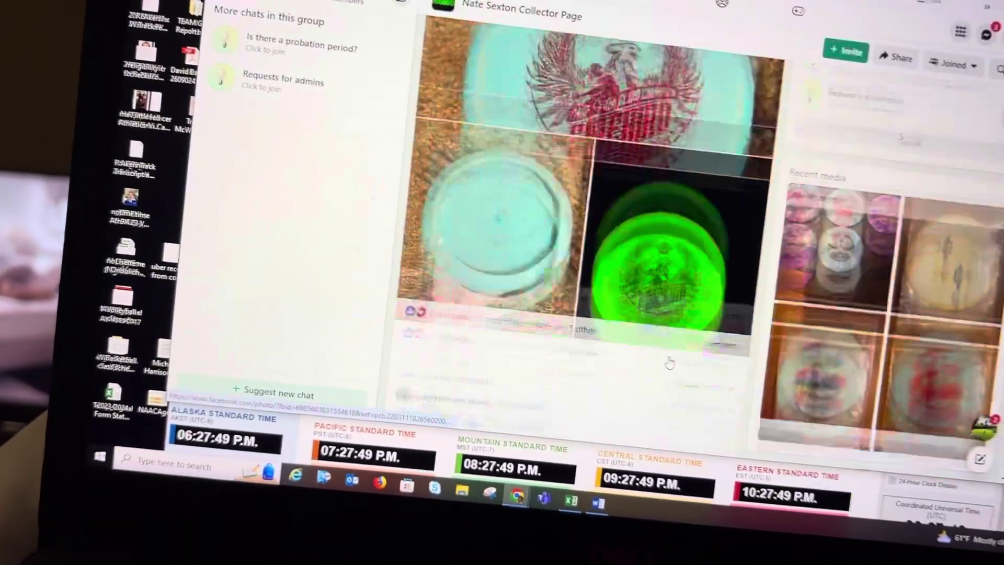
scroll(668, 363, "down", 5)
scroll(667, 361, "down", 3)
scroll(665, 361, "down", 3)
scroll(663, 357, "down", 3)
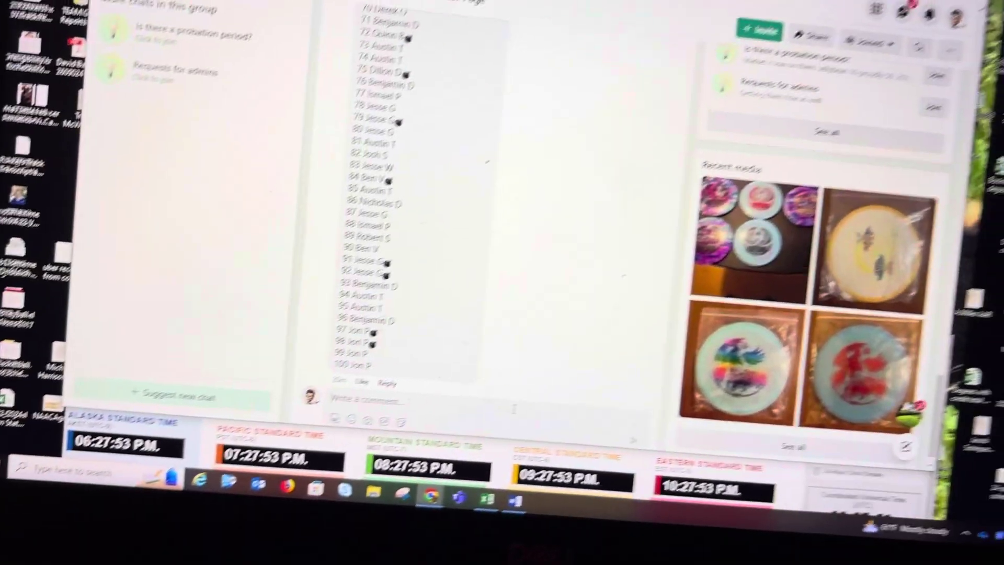
Step: Comment 'start' under the numbered raffle list, then go back to the Messenger conversation
left_click(514, 407)
type("start")
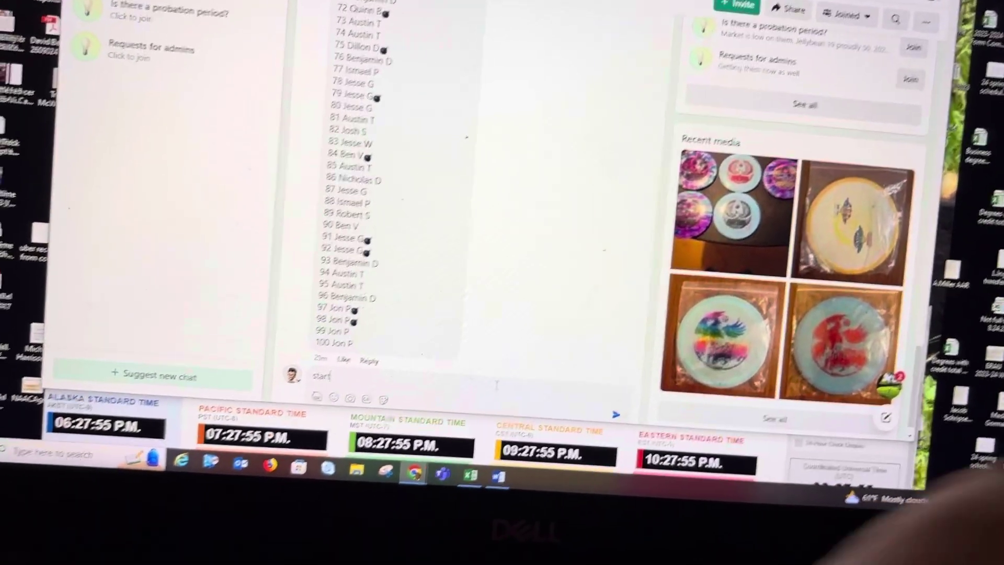
key("Return")
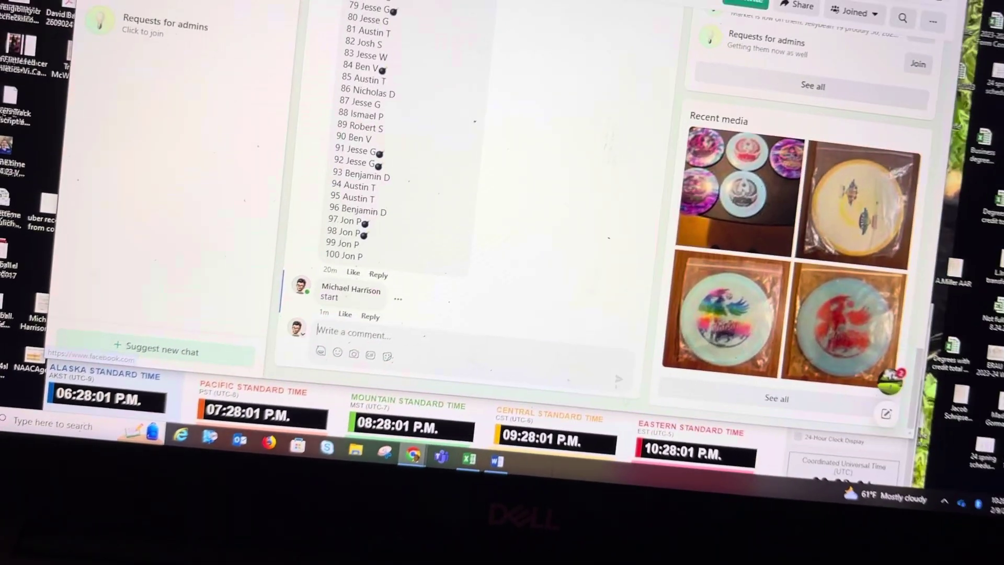
key("alt+Left")
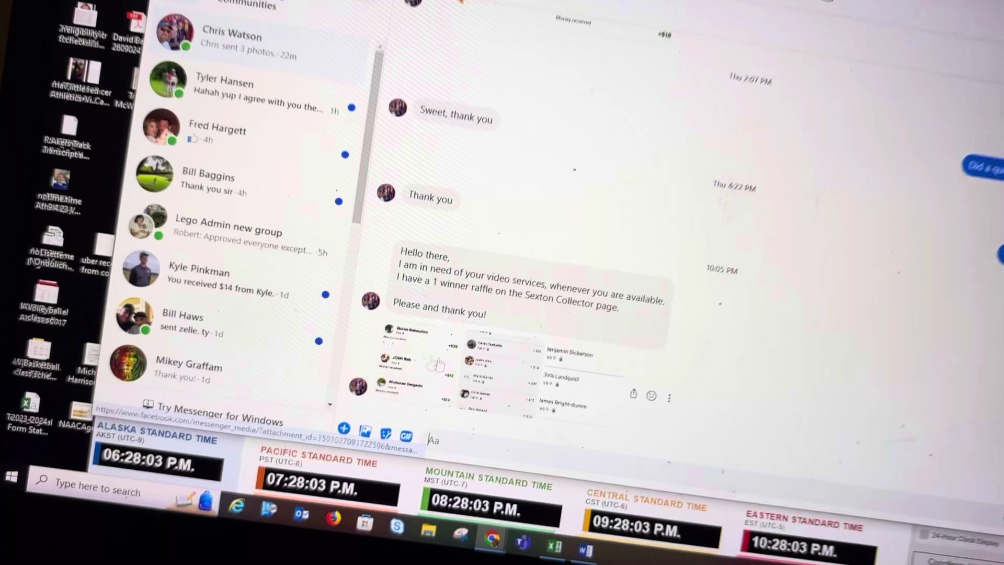
Step: View the three payment screenshots attached in the Messenger chat, then close the photo viewer
left_click(486, 385)
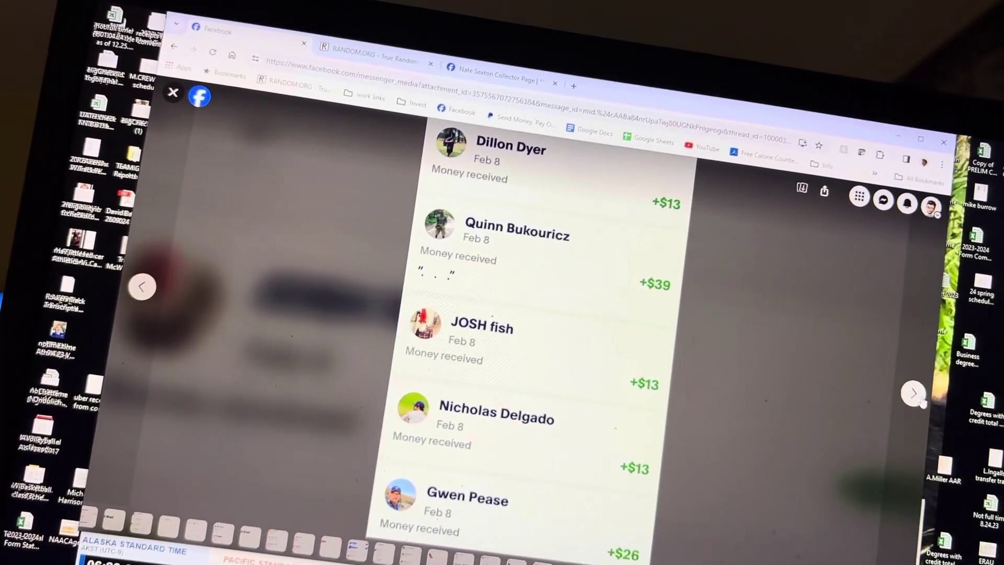
left_click(906, 399)
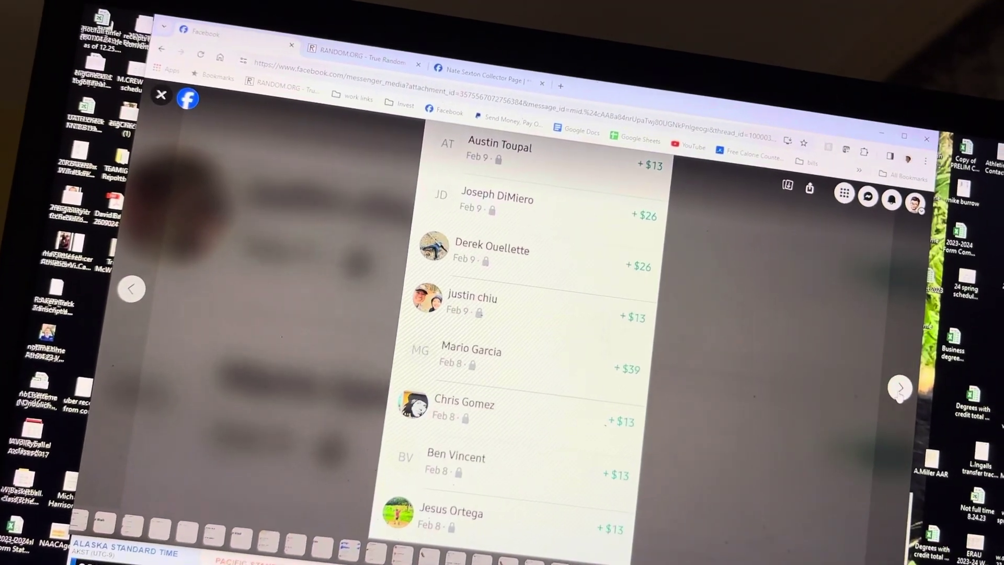
left_click(906, 399)
left_click(145, 105)
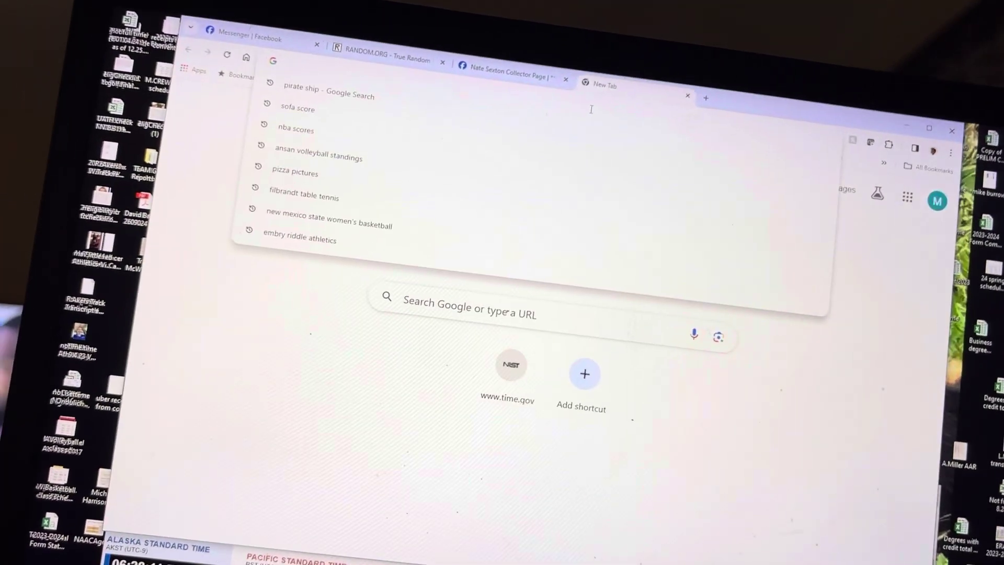
type("random.org")
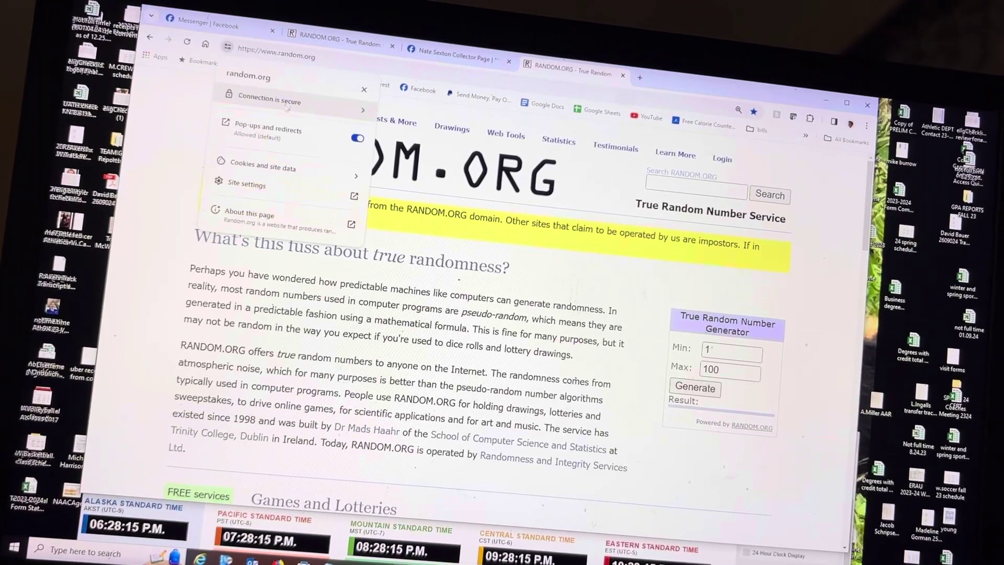
Step: Inspect RANDOM.ORG's security certificate, then dismiss the certificate details
left_click(259, 170)
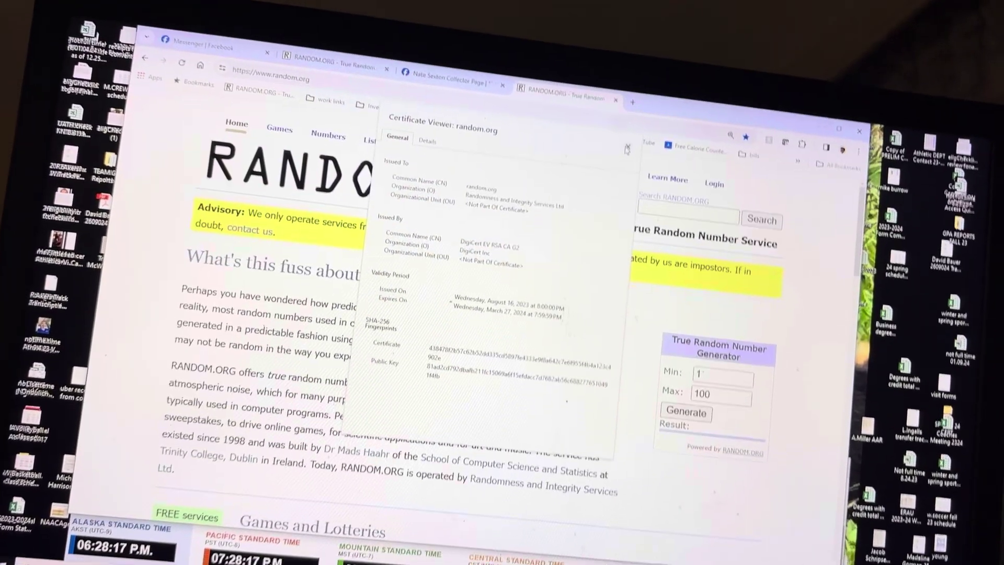
key("Escape")
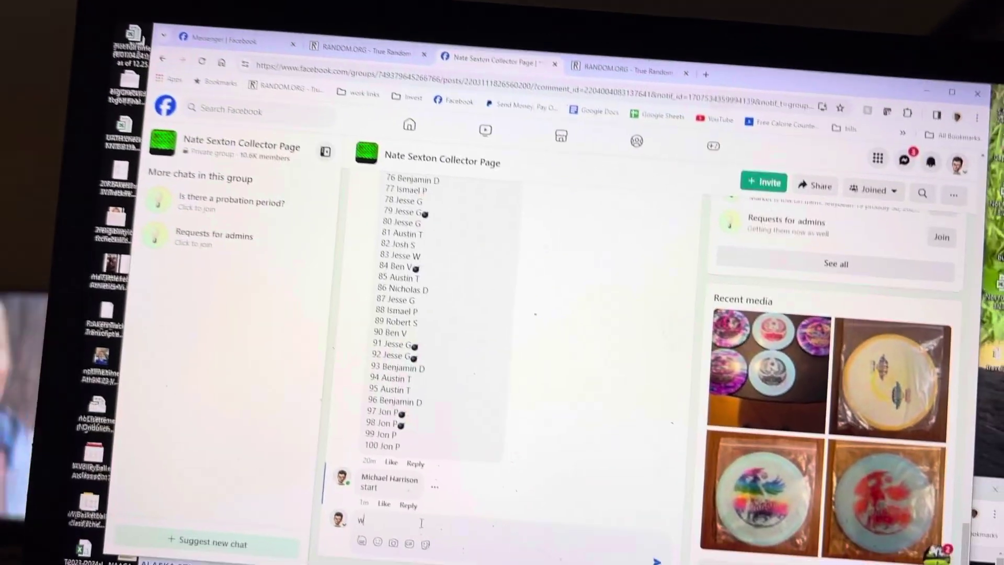
type("winner")
key("Return")
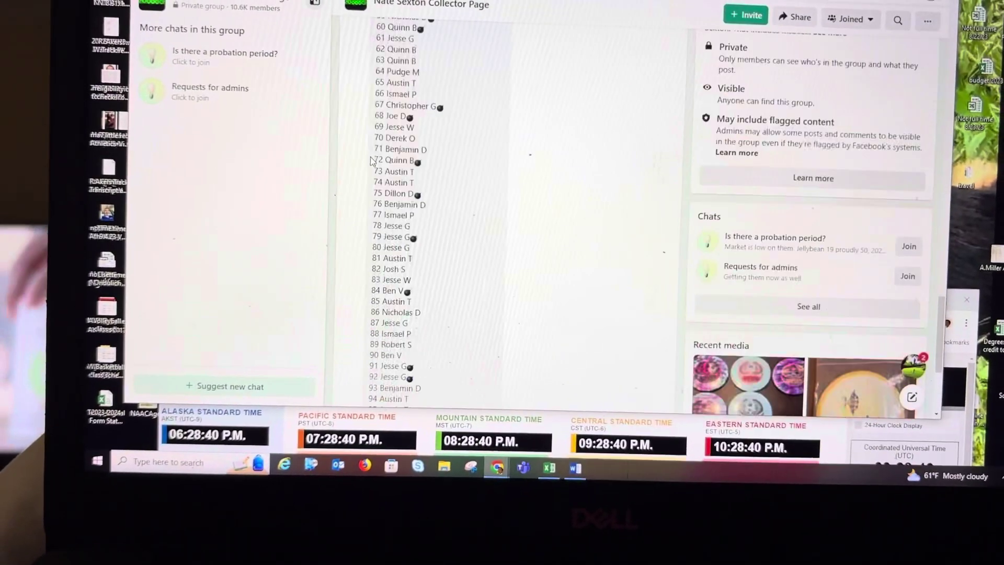
left_click_drag(394, 118, 454, 119)
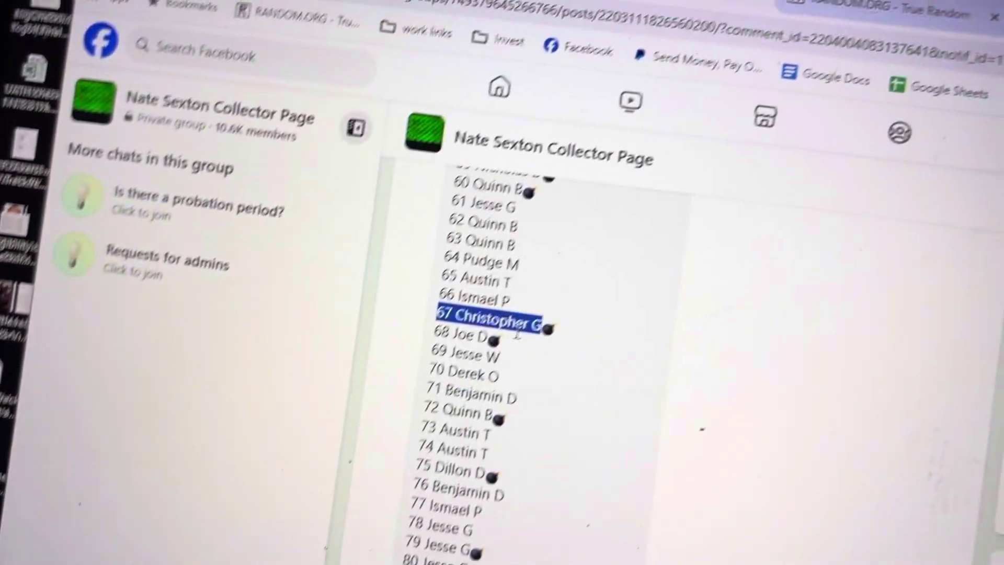
right_click(437, 131)
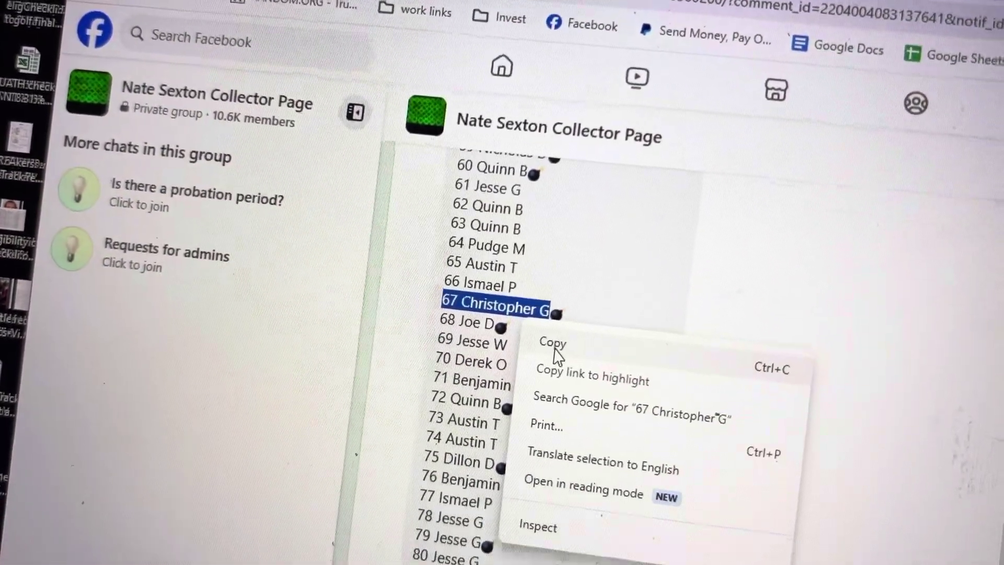
left_click(560, 347)
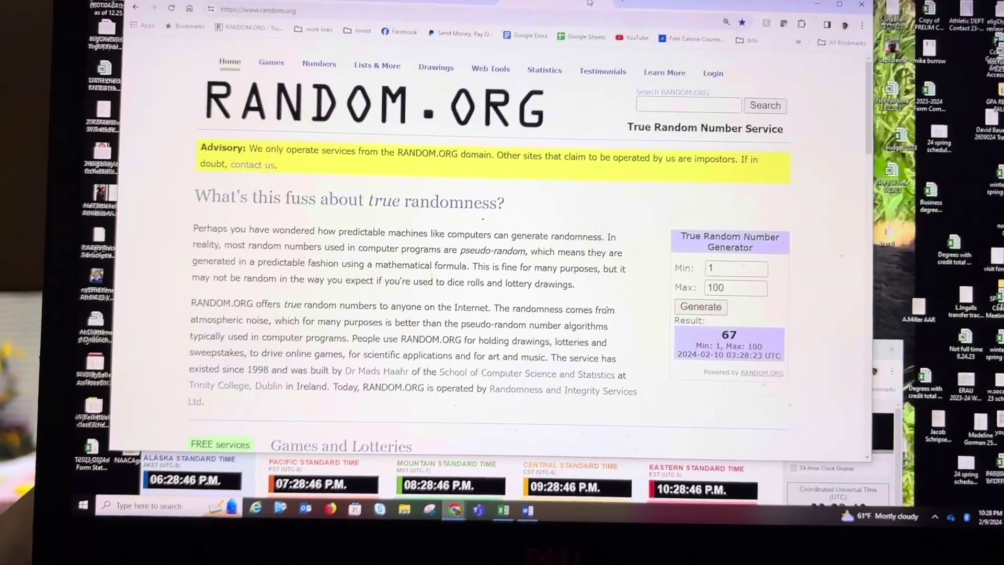
key("ctrl+shift+Tab")
scroll(437, 384, "down", 3)
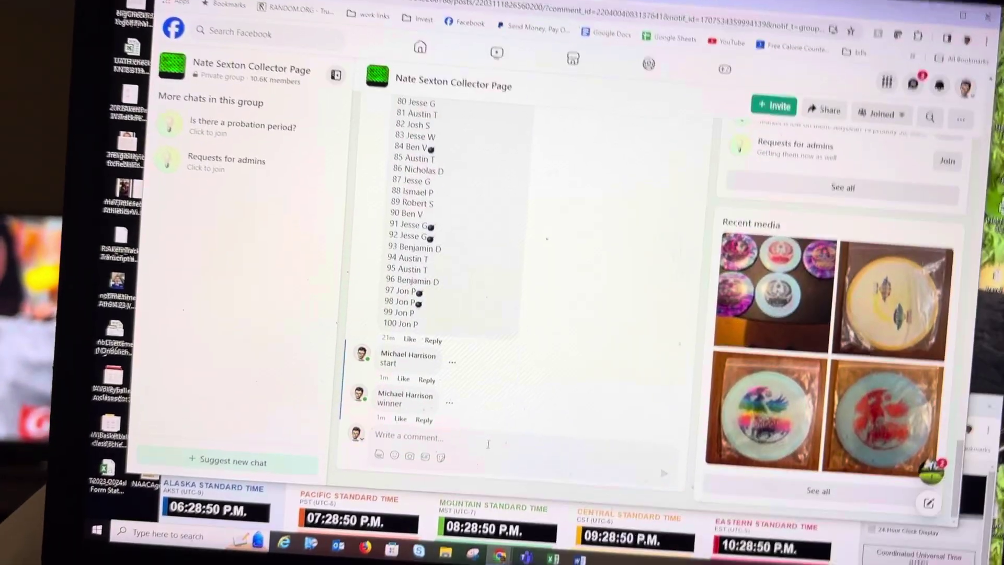
type("end")
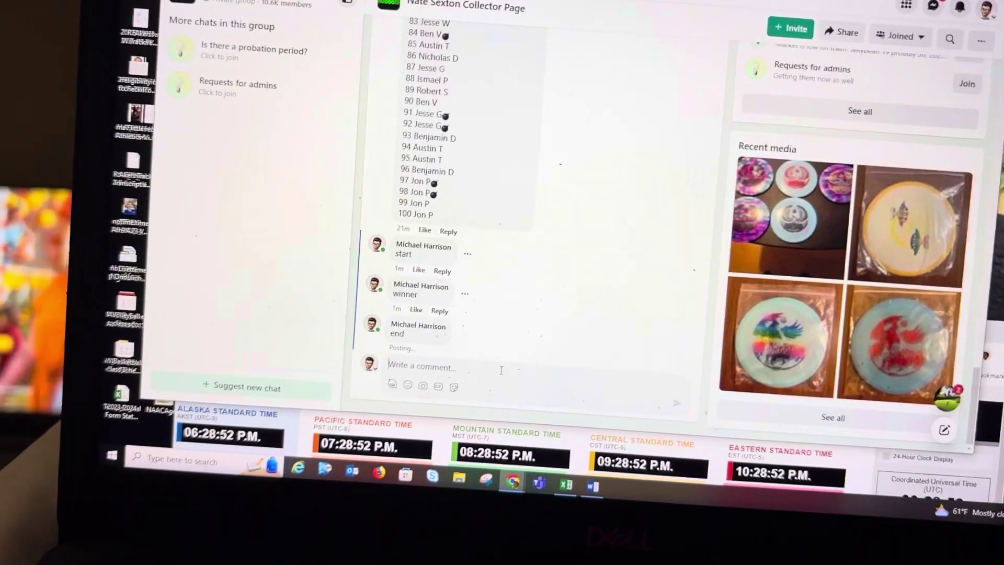
Step: Submit the 'end' comment below the winner comment on the raffle post
key("Return")
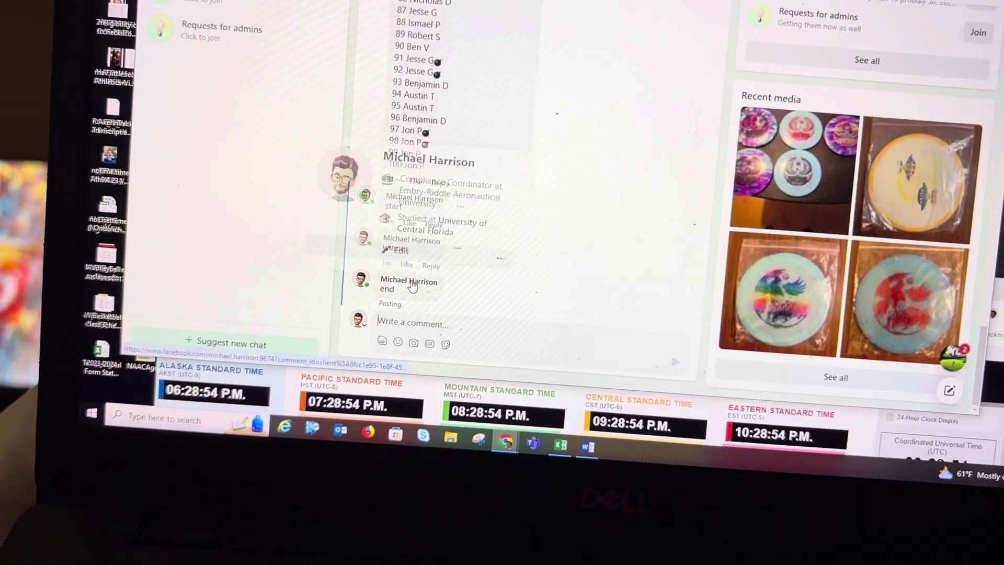